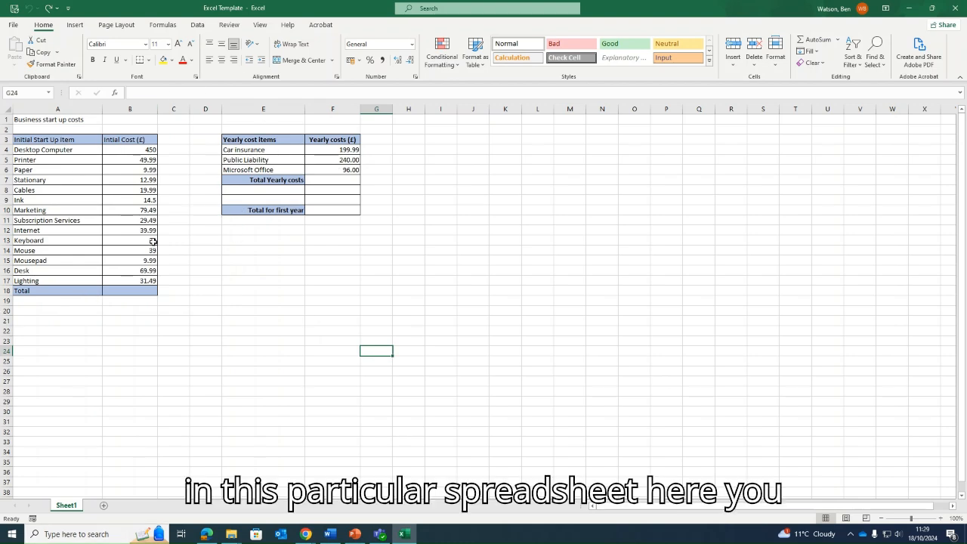
# Look over the business start-up costs table: its title, the item list, the initial costs and the empty Total row.
pyautogui.click(89, 120)
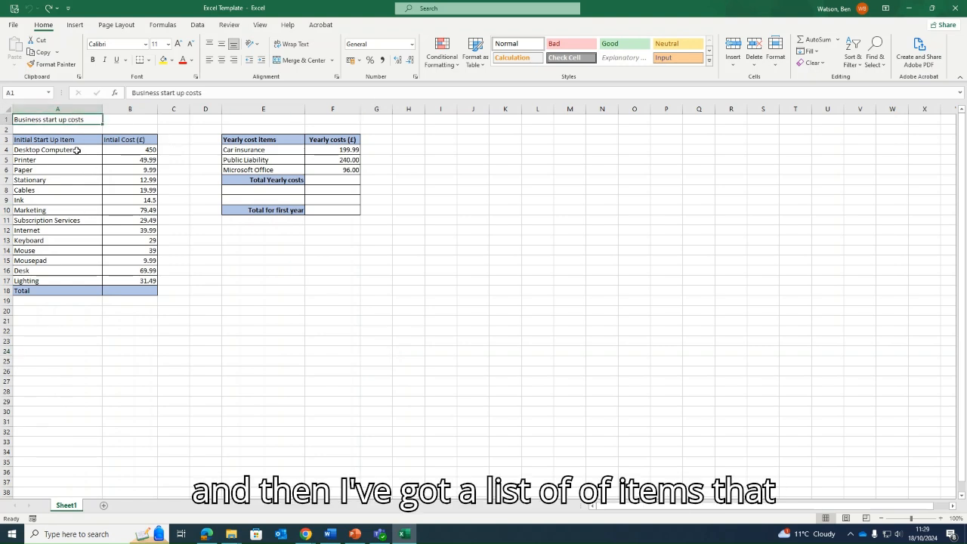
pyautogui.click(76, 150)
pyautogui.moveTo(77, 149); pyautogui.dragTo(78, 216)
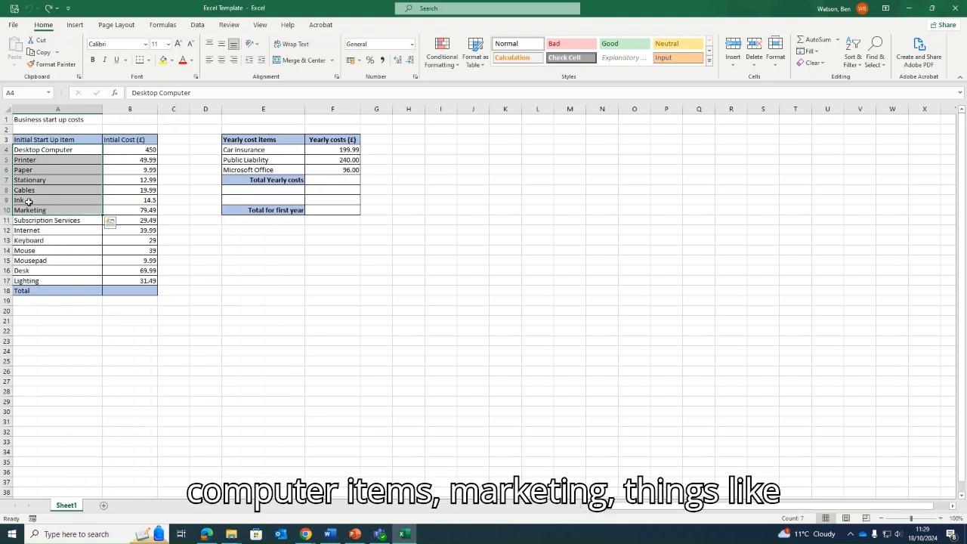
pyautogui.moveTo(128, 148); pyautogui.dragTo(127, 280)
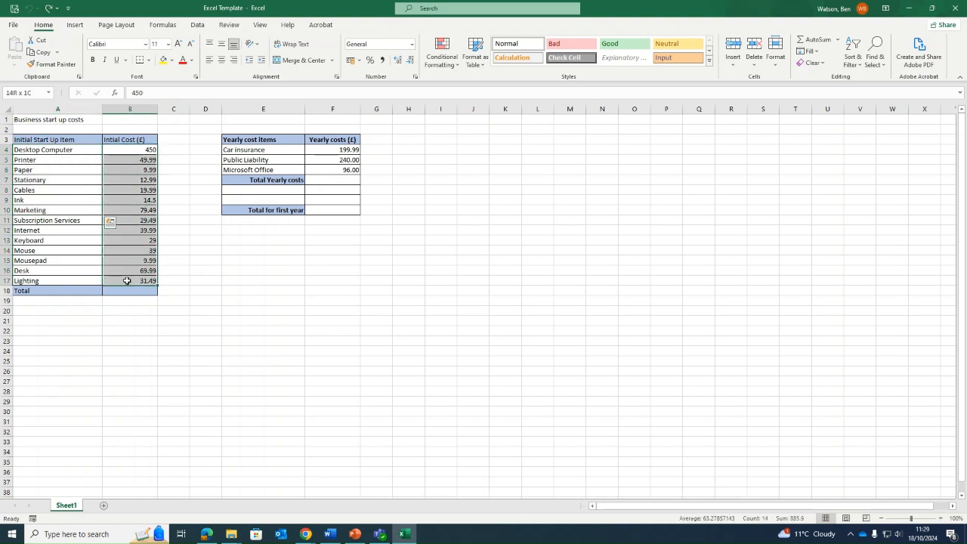
pyautogui.click(242, 302)
pyautogui.click(43, 291)
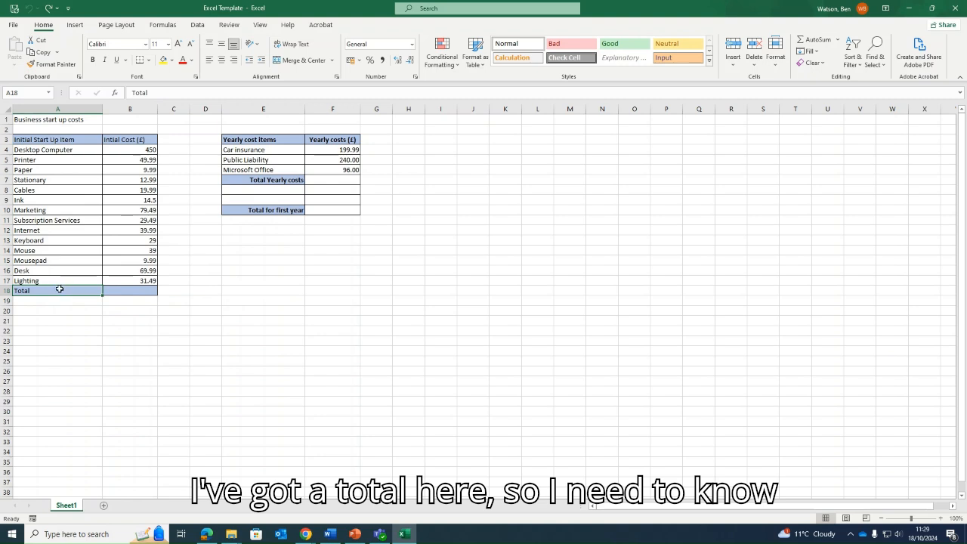
pyautogui.click(139, 291)
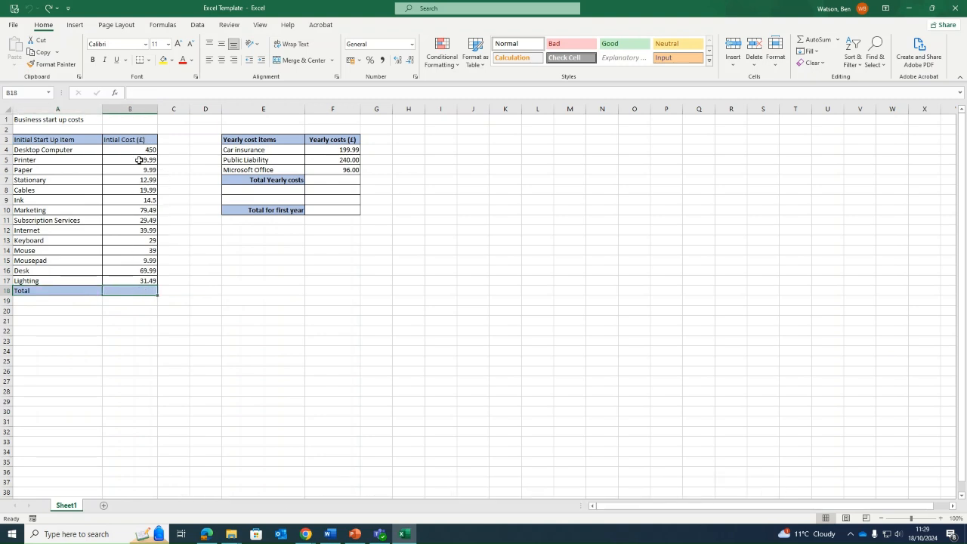
pyautogui.moveTo(147, 149); pyautogui.dragTo(154, 279)
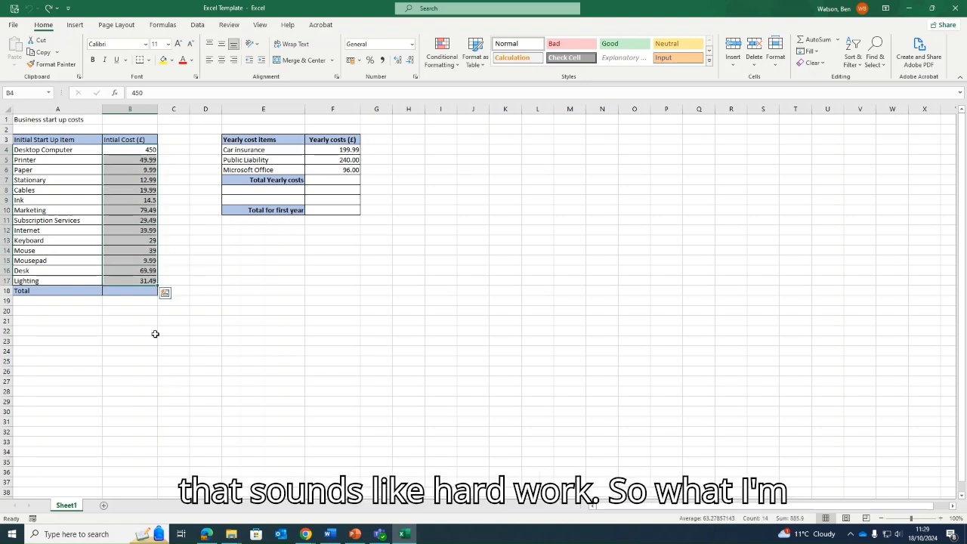
# Sum the initial costs in B4:B17 into the Total cell B18 with AutoSum.
pyautogui.click(141, 292)
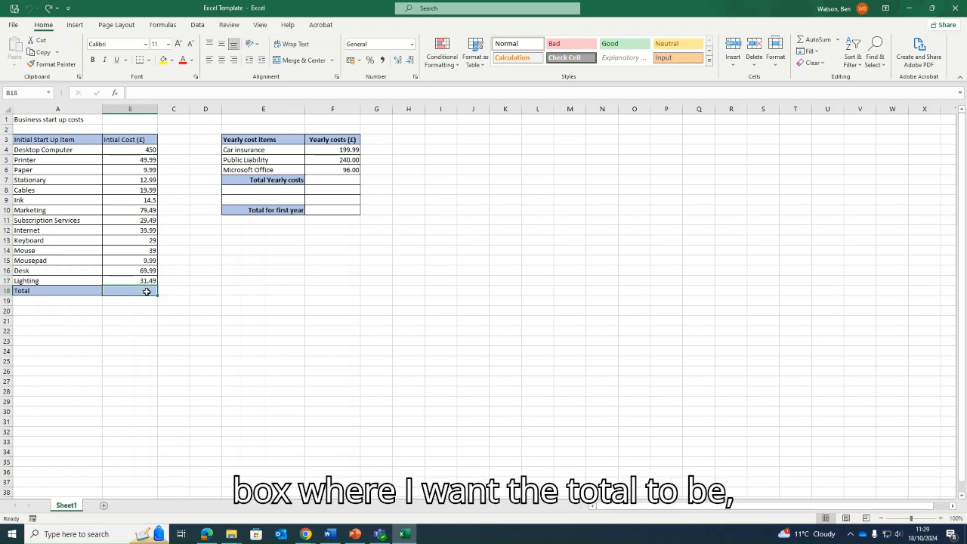
pyautogui.moveTo(146, 292); pyautogui.dragTo(148, 152)
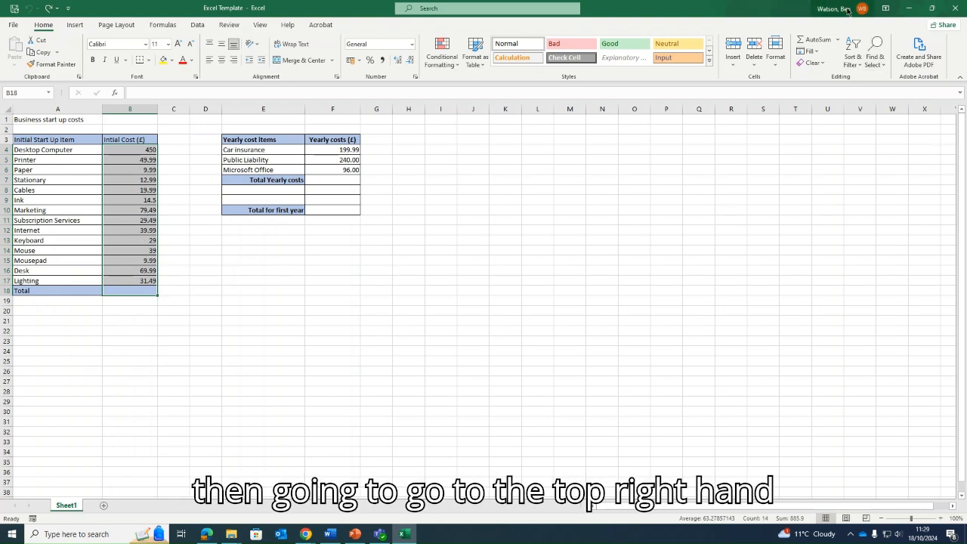
pyautogui.click(805, 41)
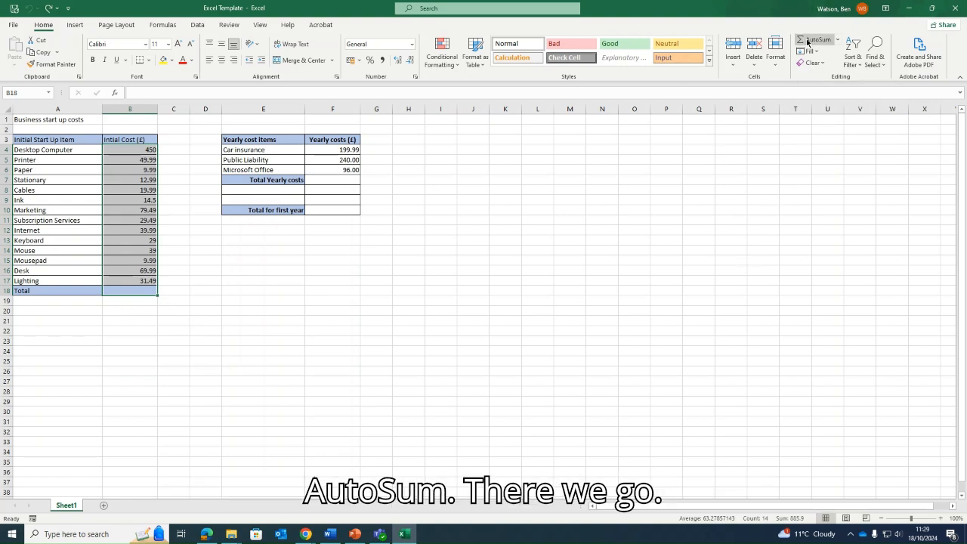
pyautogui.click(209, 365)
pyautogui.click(144, 291)
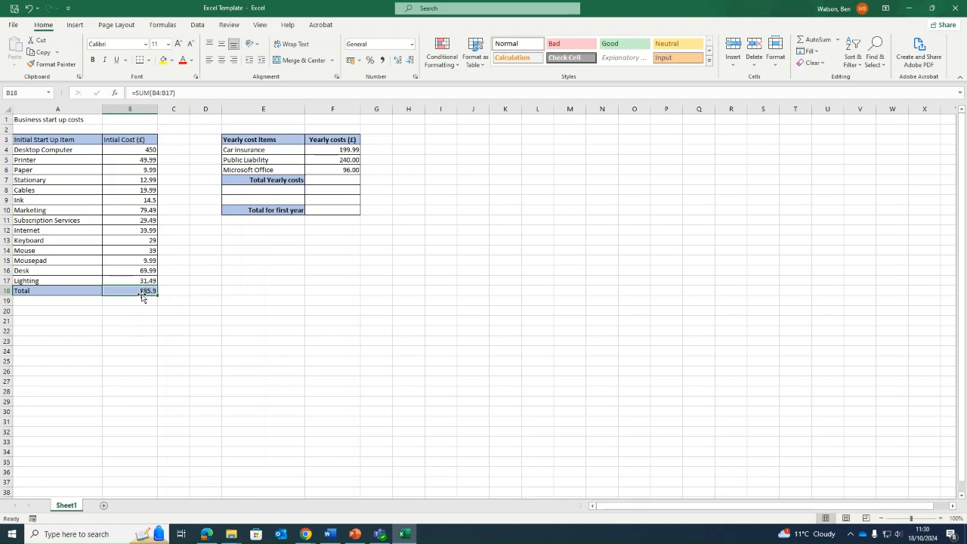
pyautogui.click(246, 350)
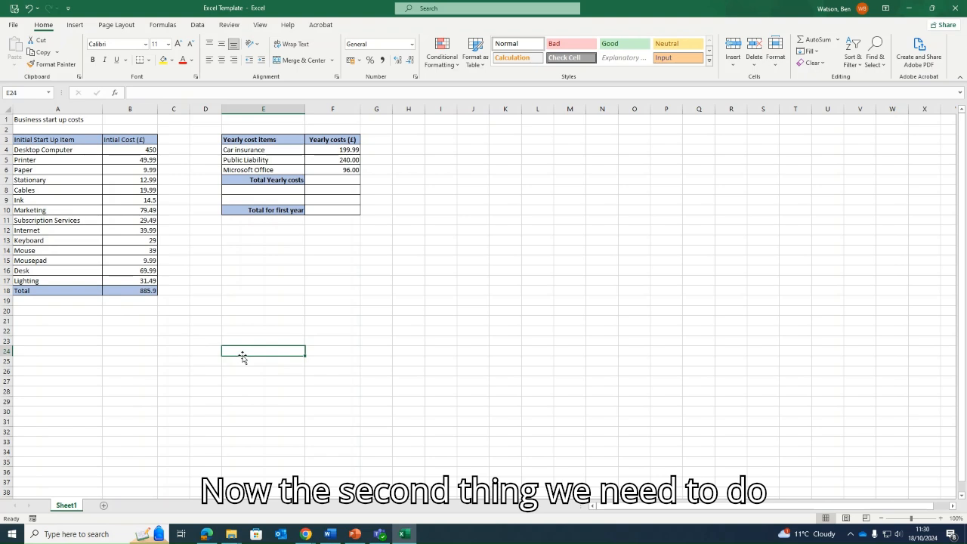
# Open the cell formatting for the initial costs and total in B4:B18 and choose the Currency category with 2 decimal places.
pyautogui.click(134, 141)
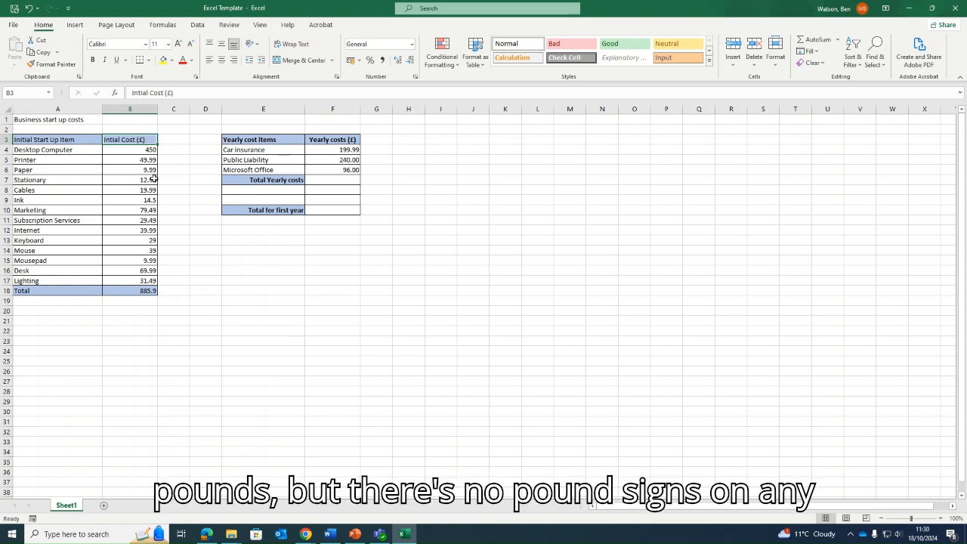
pyautogui.moveTo(144, 149); pyautogui.dragTo(151, 291)
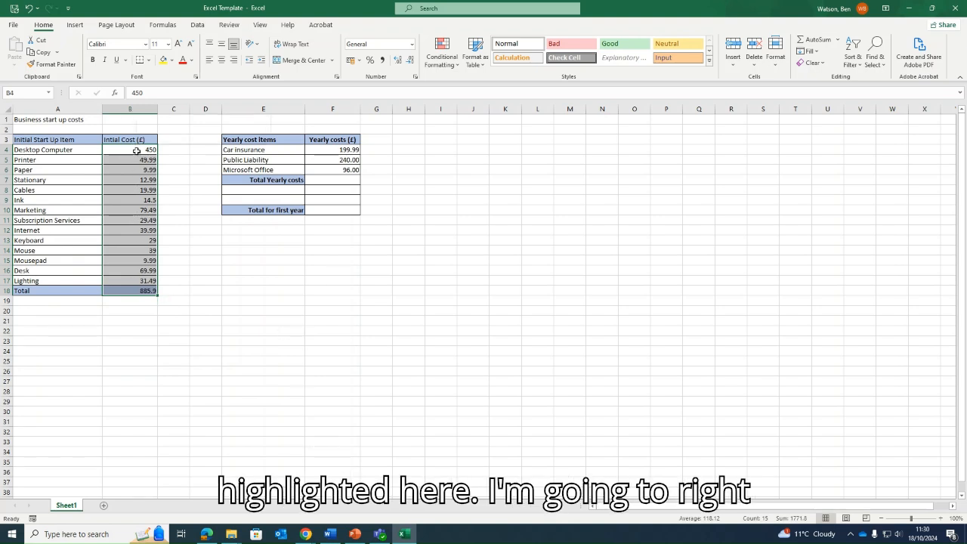
pyautogui.rightClick(137, 150)
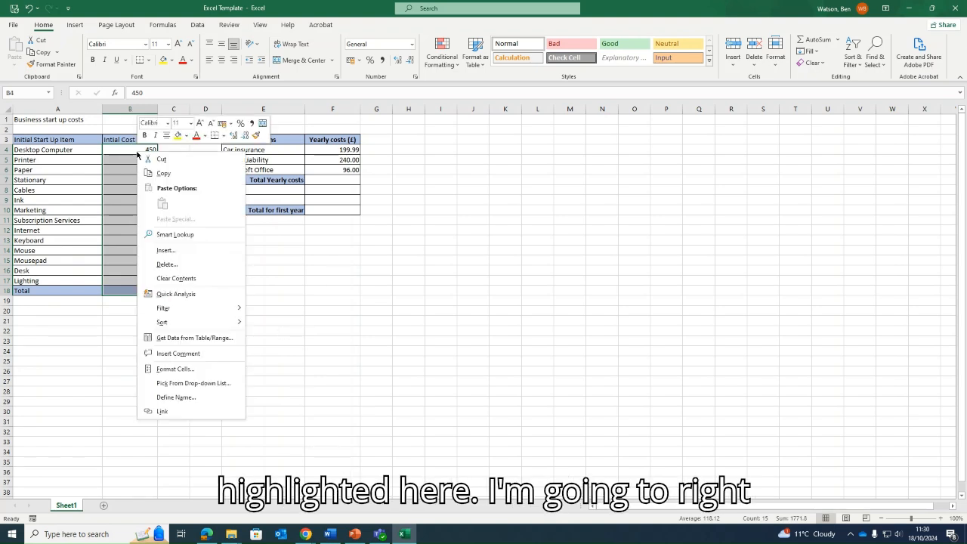
pyautogui.click(204, 370)
pyautogui.moveTo(190, 248); pyautogui.dragTo(447, 183)
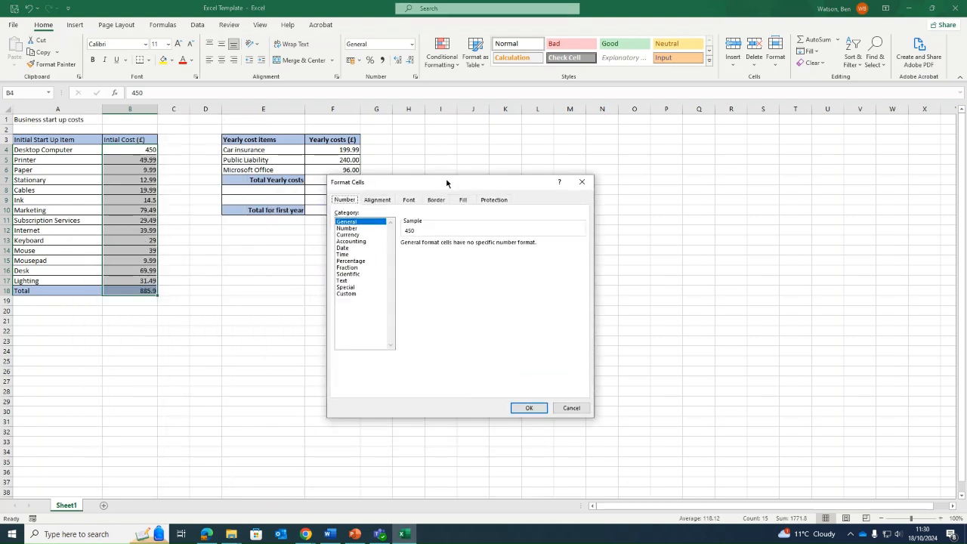
pyautogui.click(354, 229)
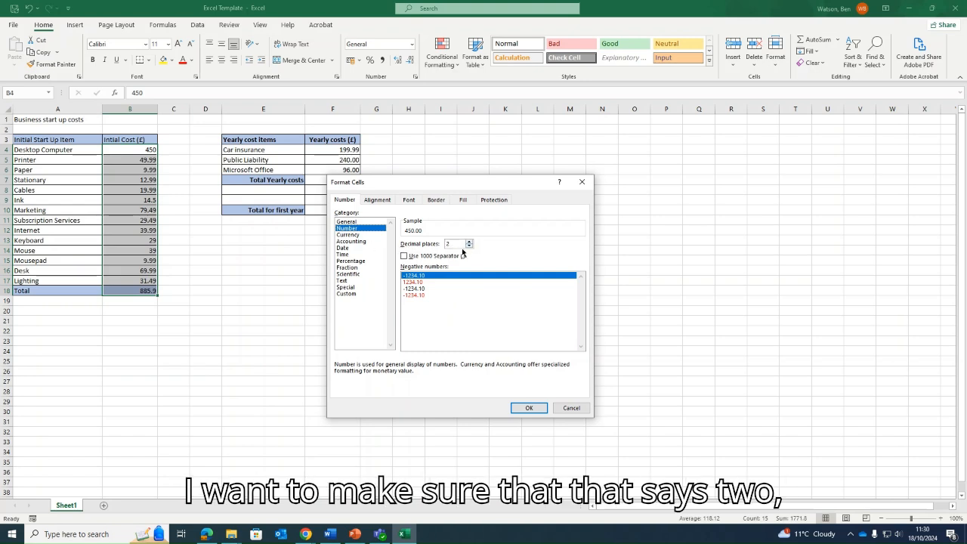
pyautogui.click(355, 235)
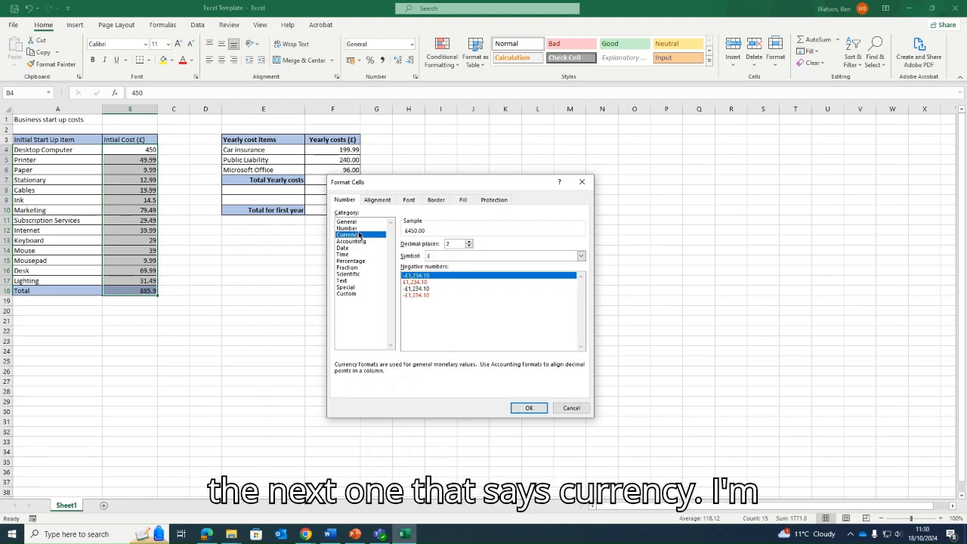
# Browse the available currency symbols, select £ and apply the currency format to the initial costs and total.
pyautogui.click(454, 257)
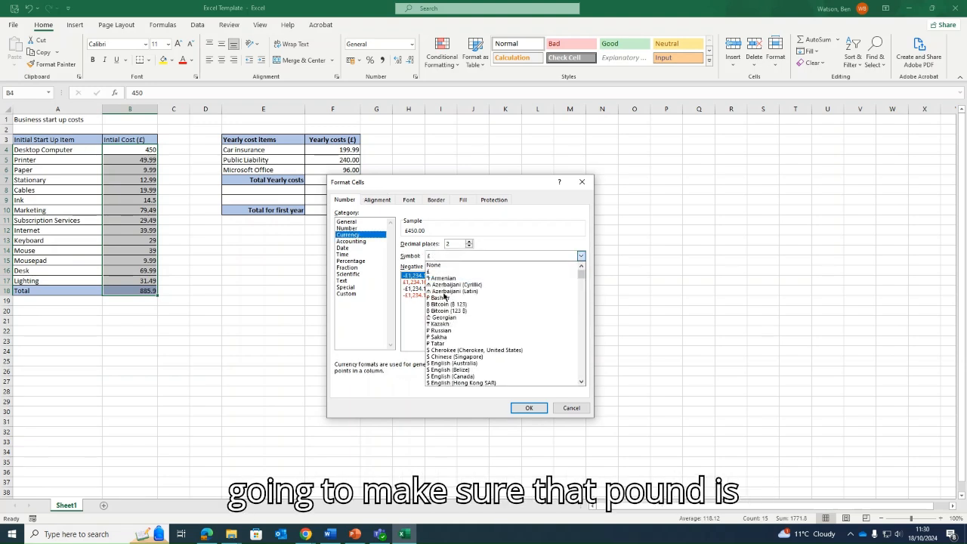
pyautogui.scroll(-2, 464, 317)
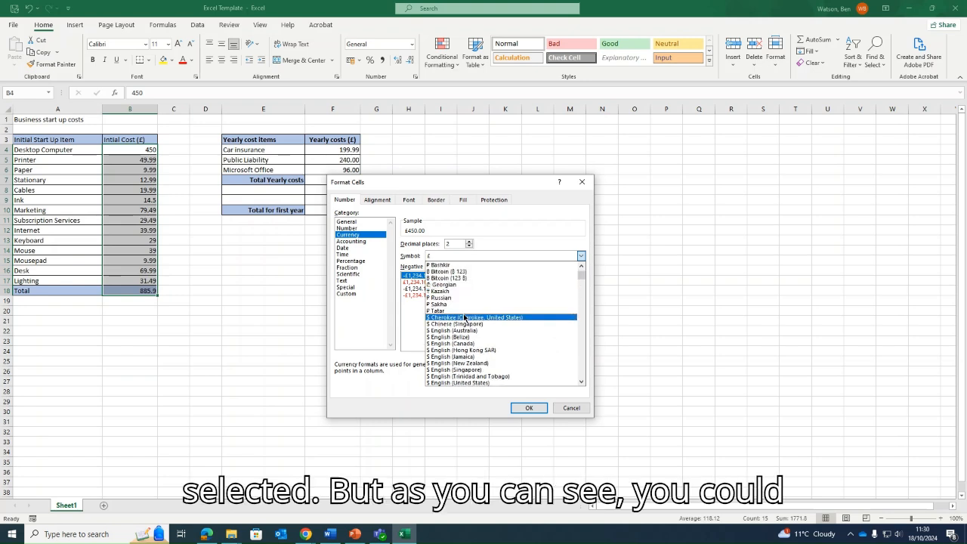
pyautogui.scroll(-2, 482, 348)
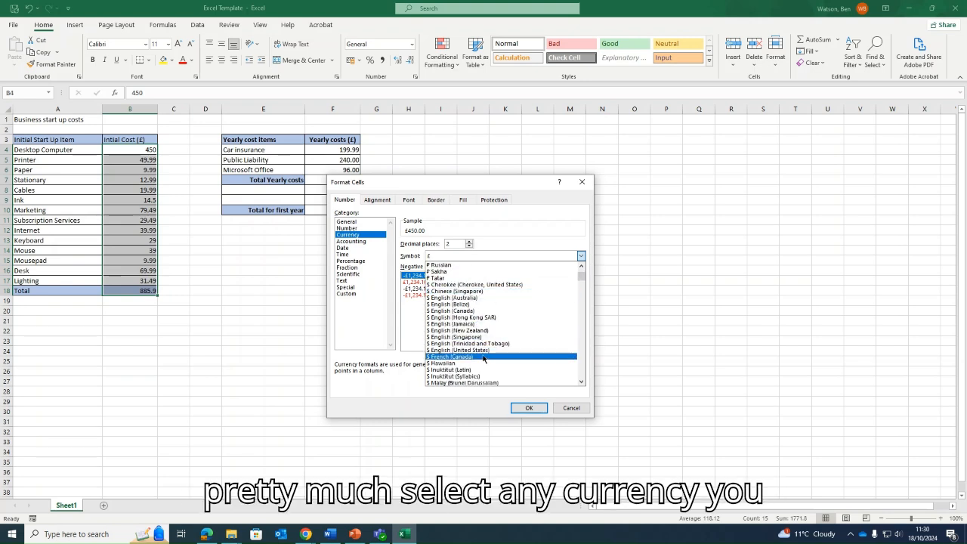
pyautogui.scroll(-4, 483, 355)
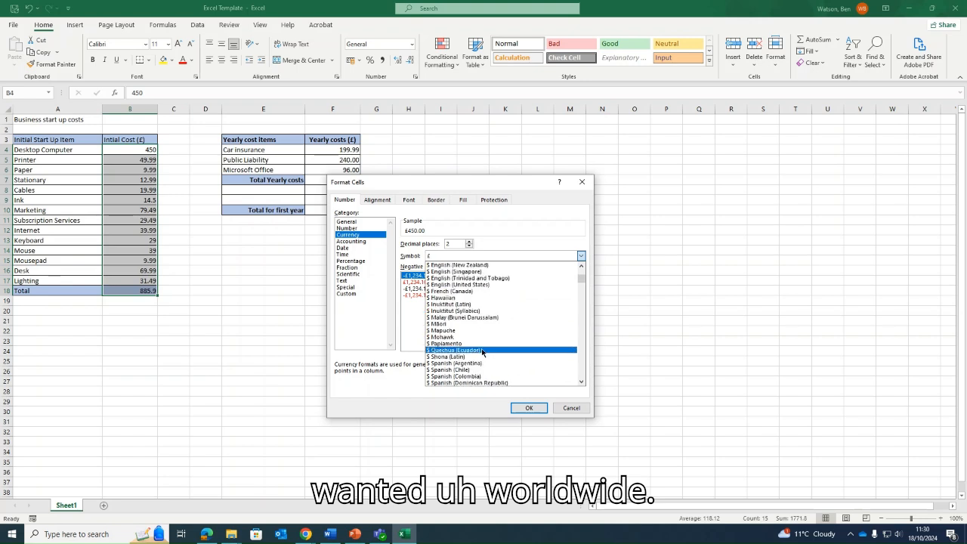
pyautogui.scroll(8, 476, 332)
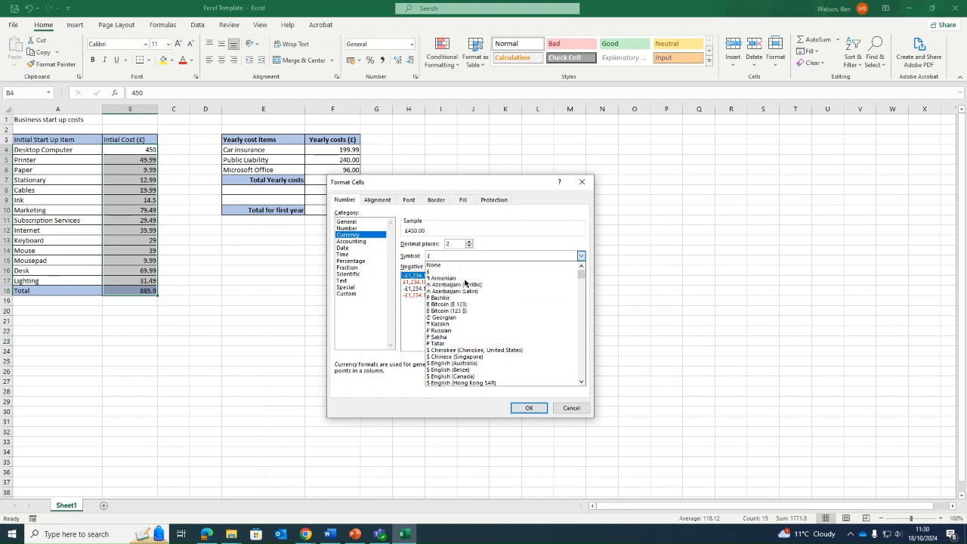
pyautogui.click(447, 272)
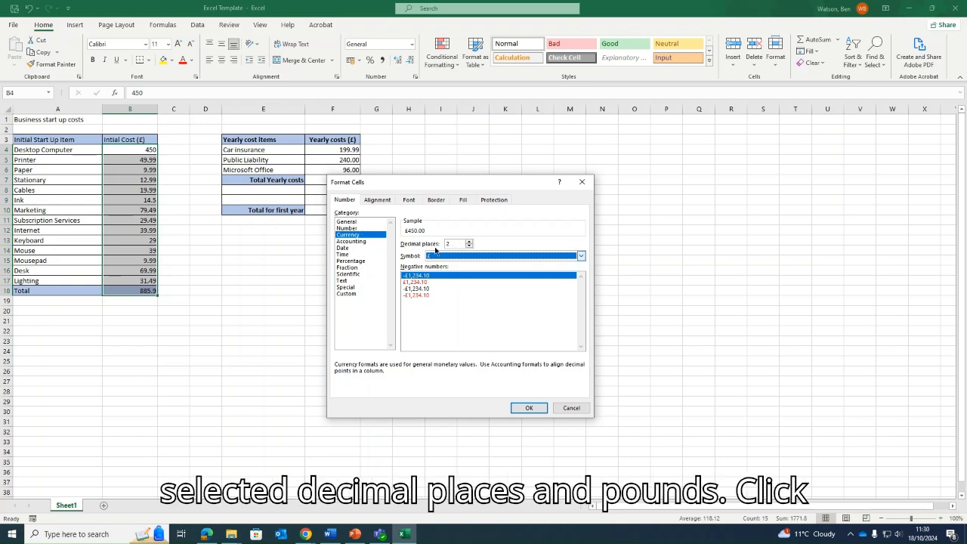
pyautogui.click(529, 409)
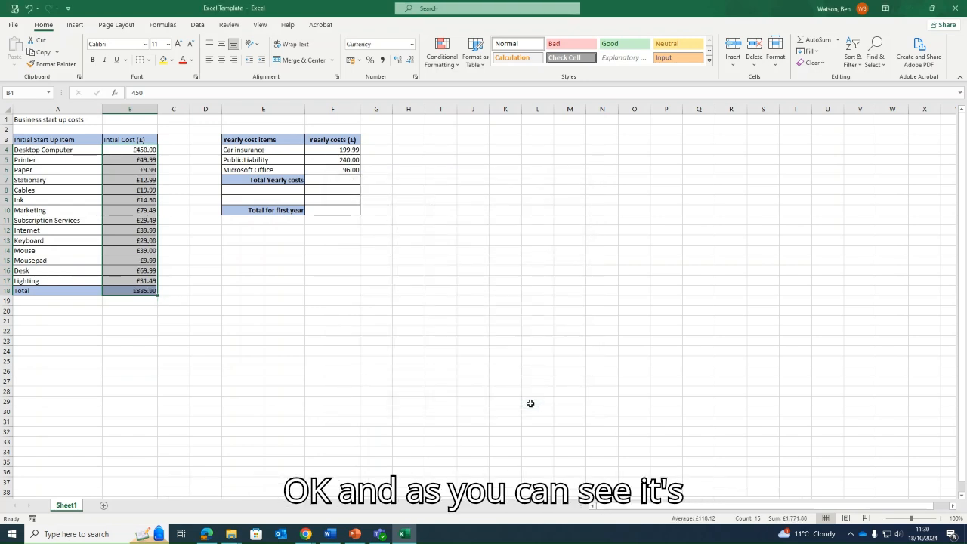
pyautogui.click(307, 331)
pyautogui.moveTo(145, 293); pyautogui.dragTo(144, 151)
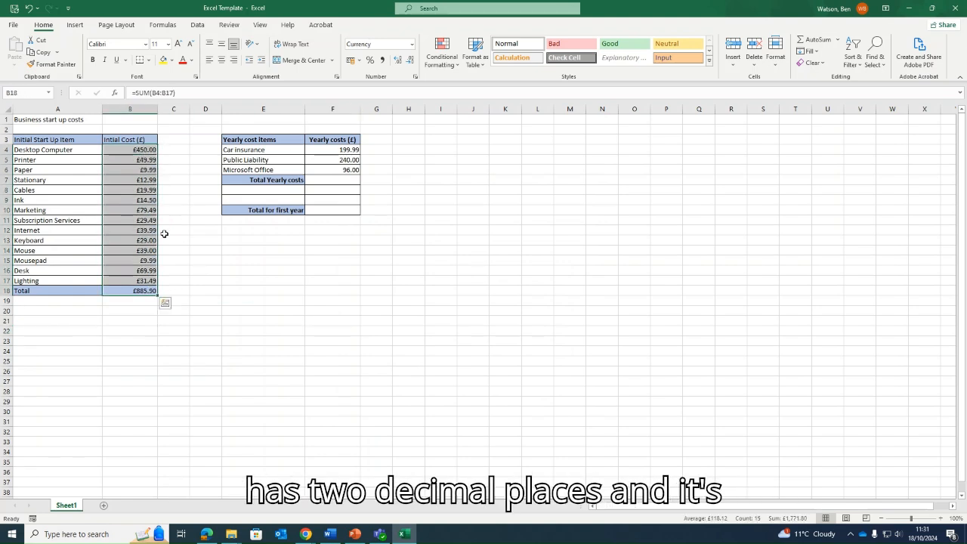
pyautogui.click(184, 248)
pyautogui.moveTo(145, 291); pyautogui.dragTo(153, 152)
pyautogui.click(201, 272)
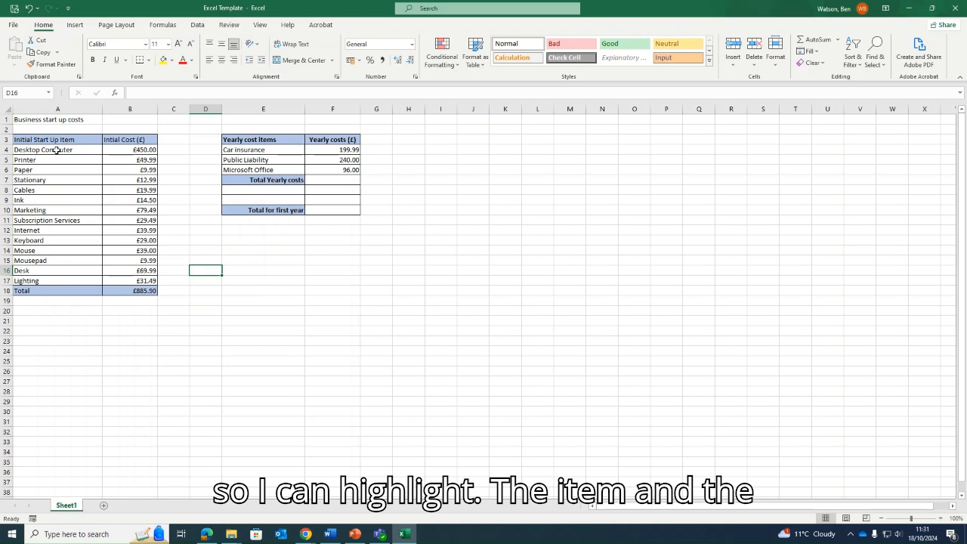
# Sort the start-up items together with their costs (A4:B17) alphabetically from A to Z.
pyautogui.moveTo(57, 150); pyautogui.dragTo(138, 281)
pyautogui.rightClick(32, 151)
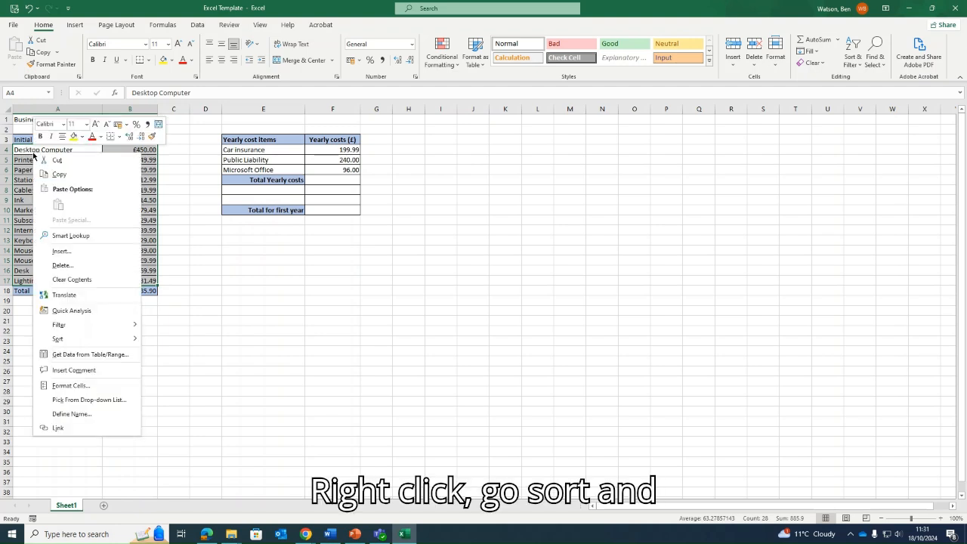
pyautogui.moveTo(91, 340)
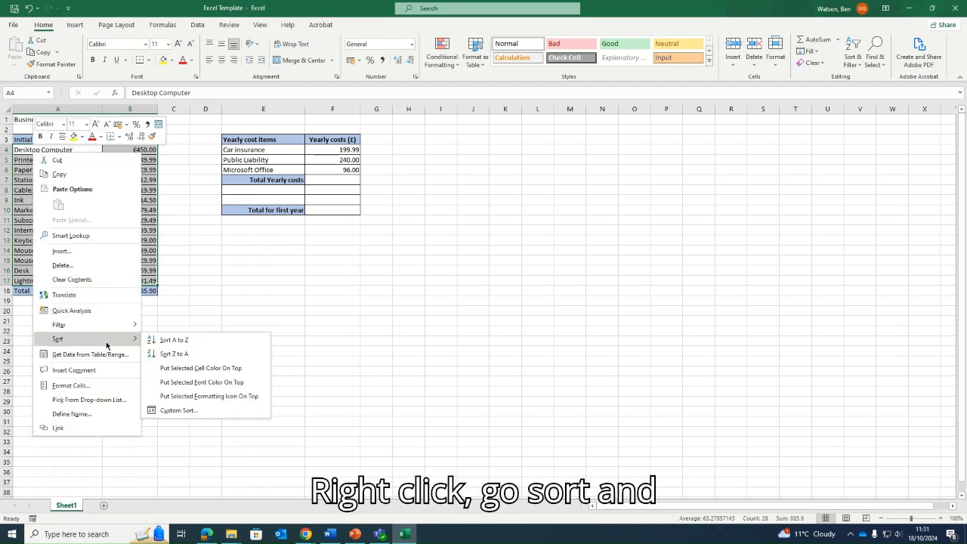
pyautogui.click(193, 338)
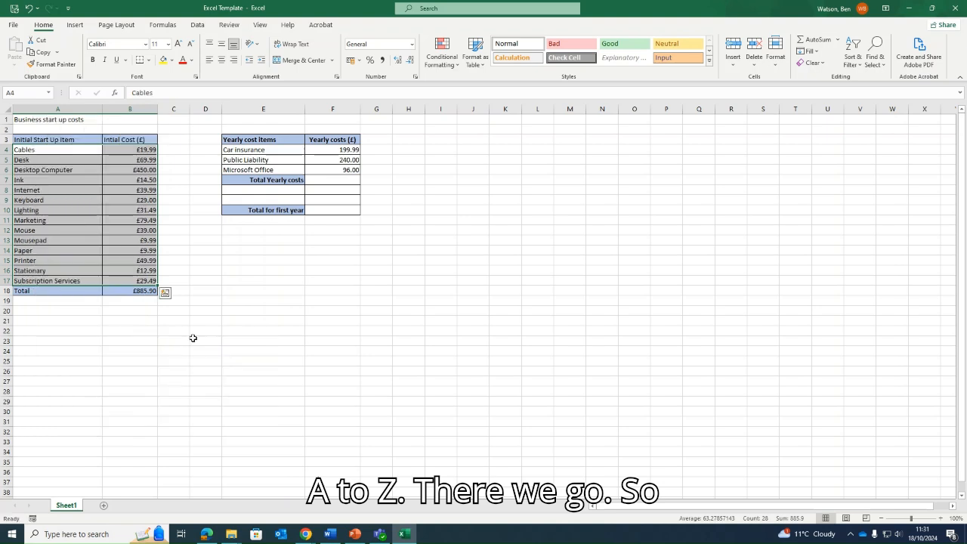
pyautogui.click(242, 302)
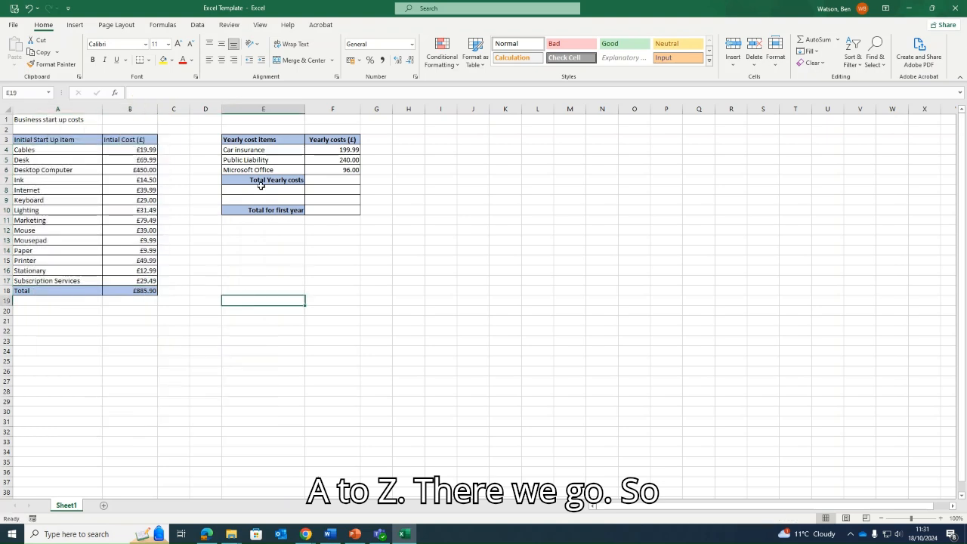
# Review the order of the start-up items and compare selecting only the item column with selecting items and costs together.
pyautogui.click(45, 150)
pyautogui.click(51, 160)
pyautogui.click(71, 170)
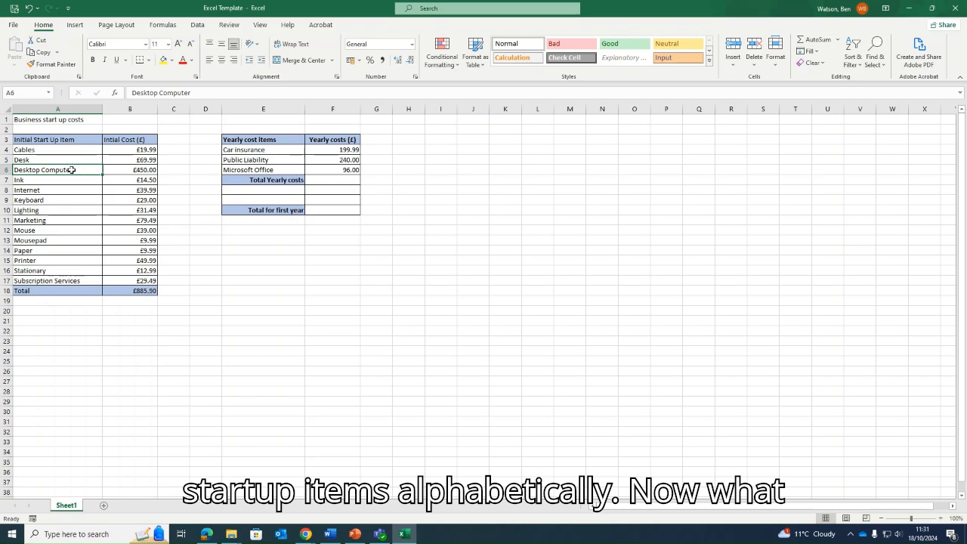
pyautogui.click(73, 183)
pyautogui.click(81, 192)
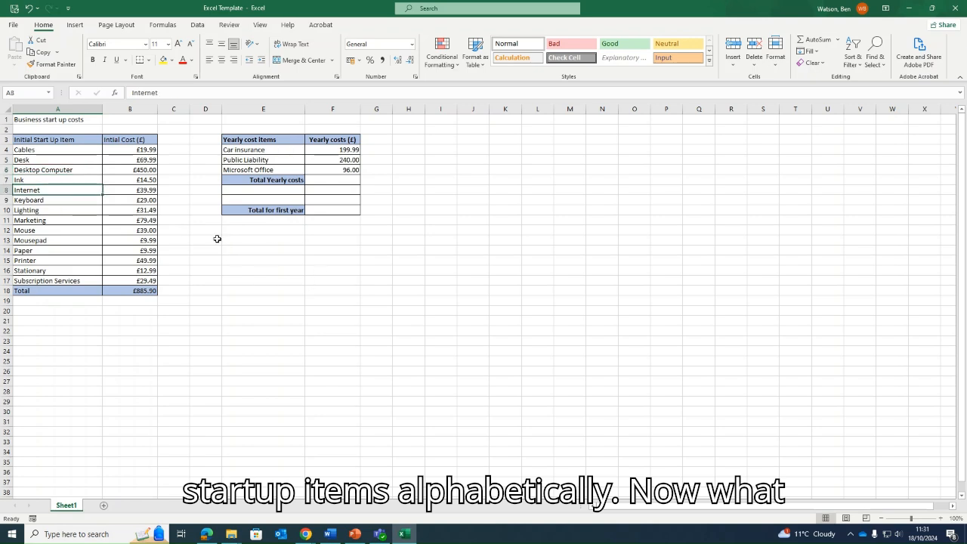
pyautogui.click(56, 152)
pyautogui.moveTo(56, 151); pyautogui.dragTo(81, 281)
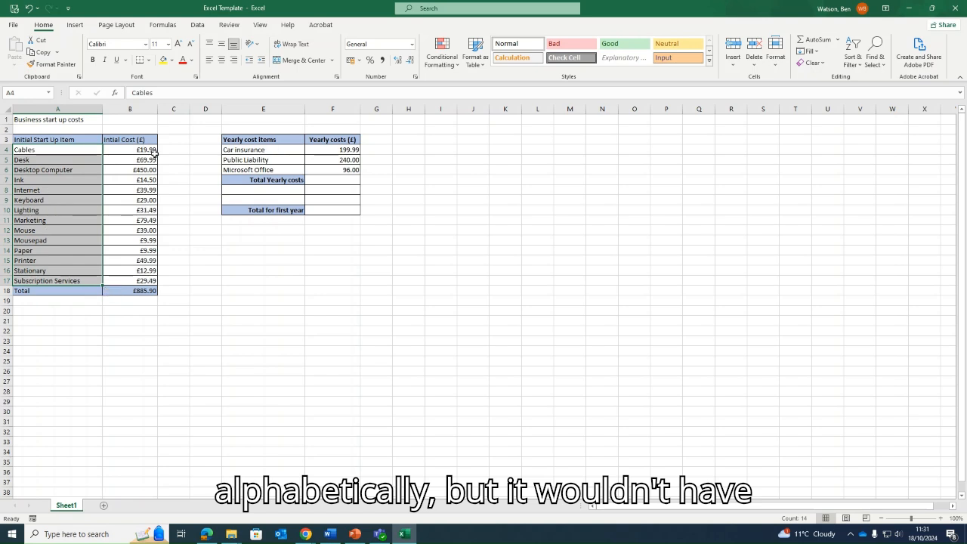
pyautogui.click(192, 252)
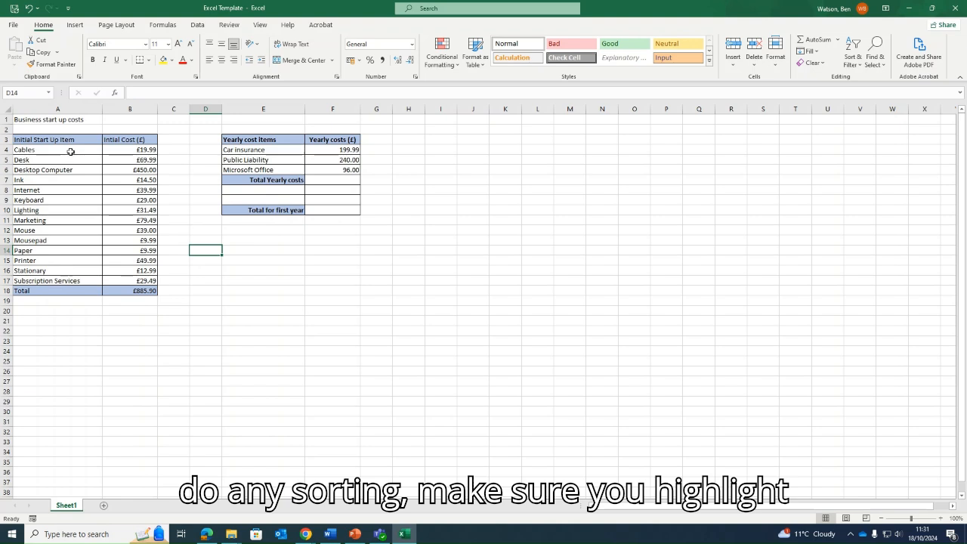
pyautogui.moveTo(70, 152); pyautogui.dragTo(146, 281)
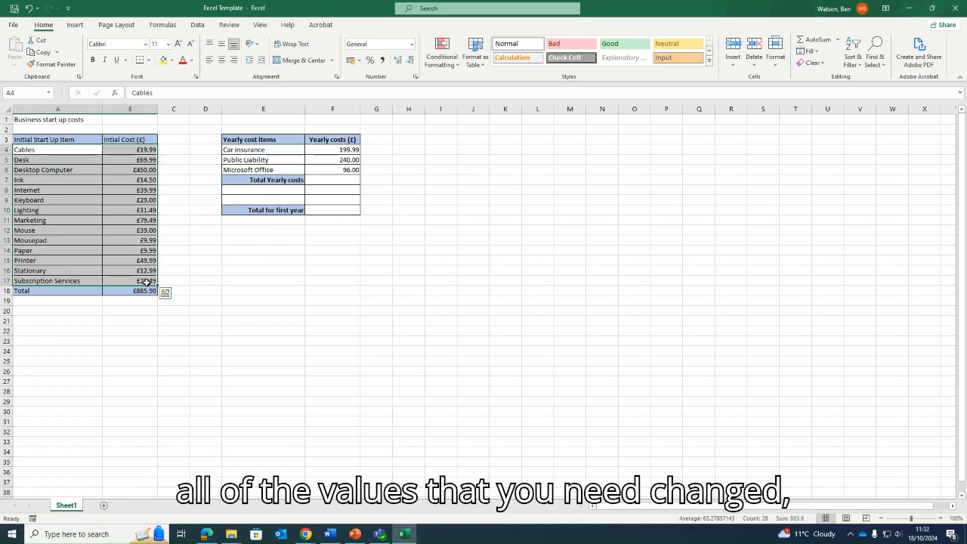
# Total the yearly costs in F4:F6 with AutoSum, placing the sum in the Total Yearly costs cell F7.
pyautogui.click(328, 278)
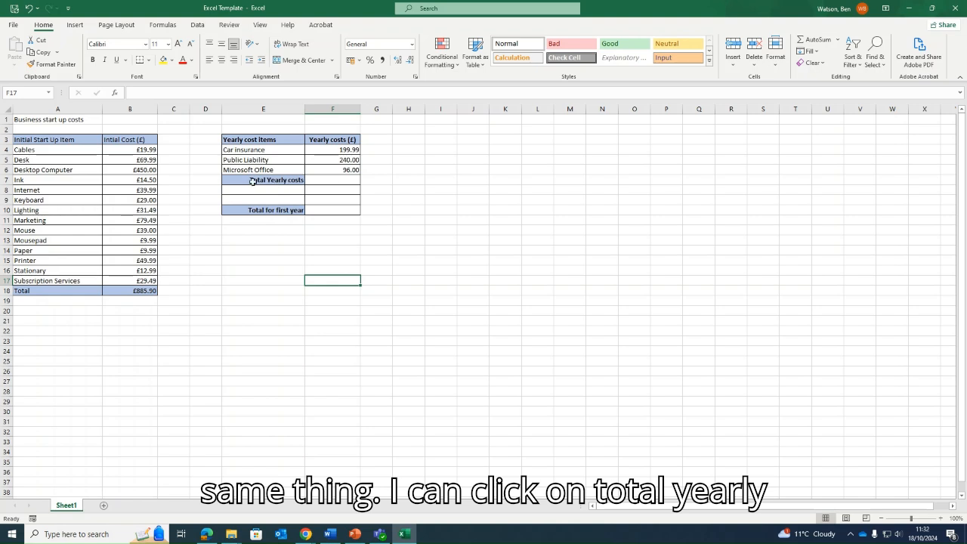
pyautogui.click(338, 180)
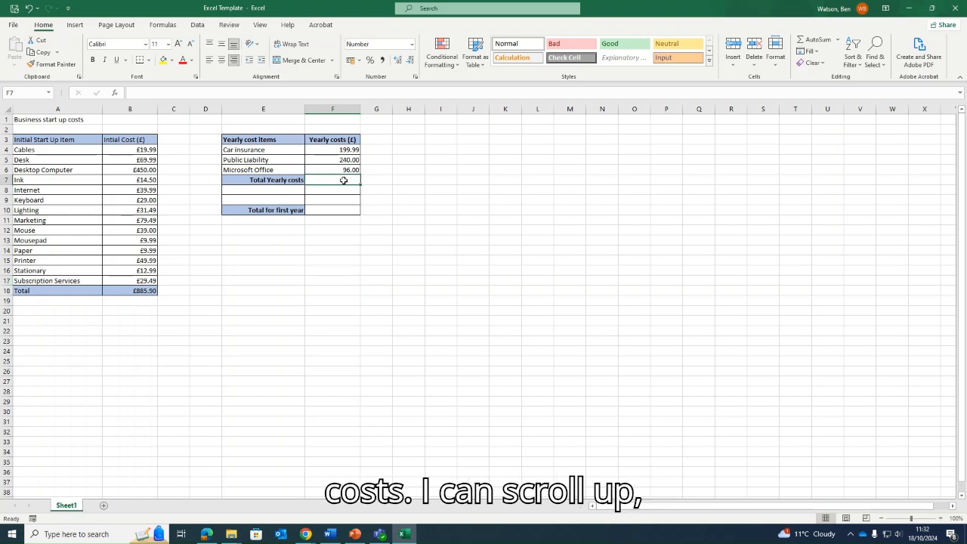
pyautogui.moveTo(344, 181); pyautogui.dragTo(342, 150)
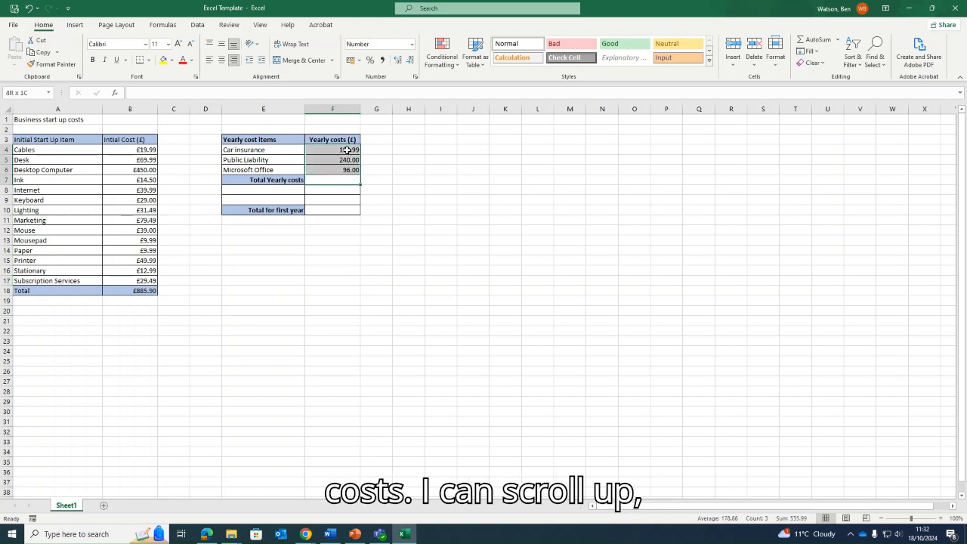
pyautogui.click(818, 40)
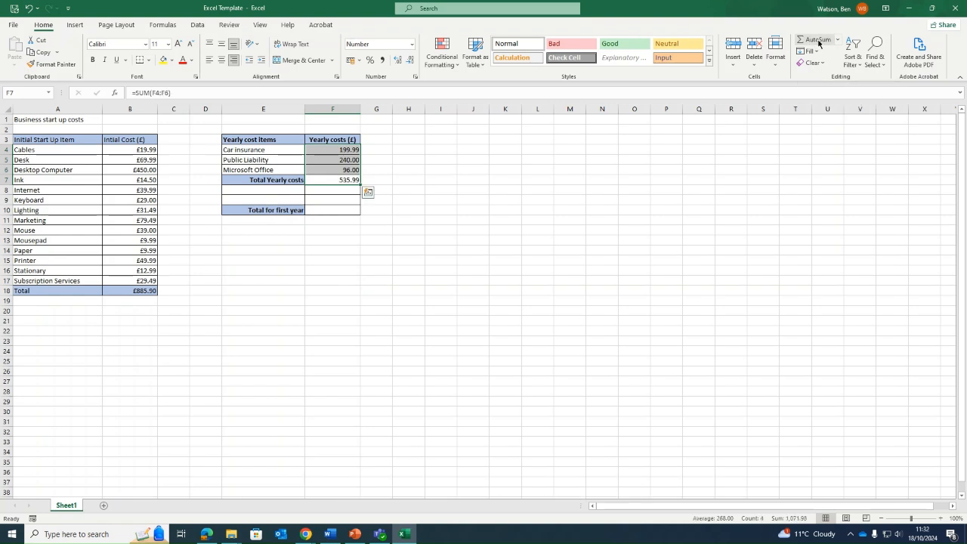
pyautogui.click(604, 163)
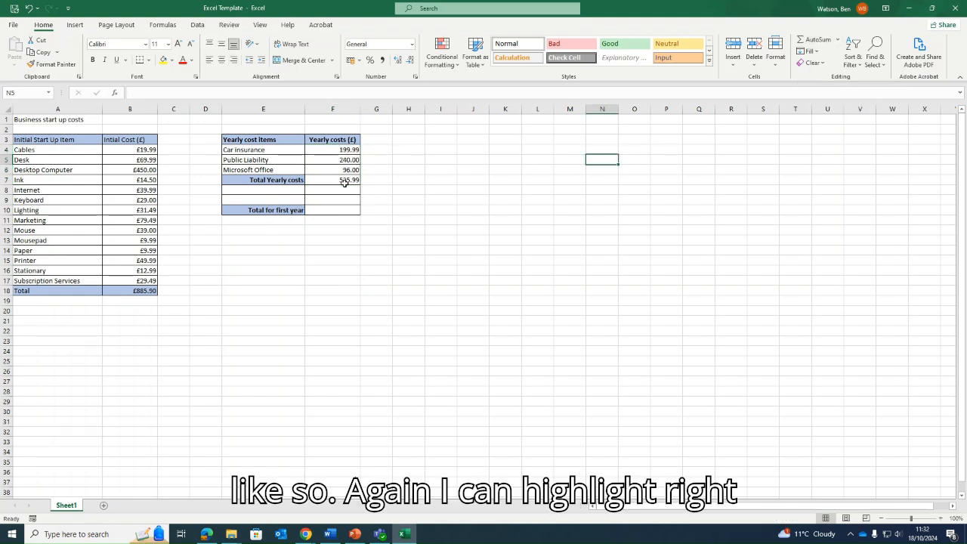
# Format the yearly costs and their total in F4:F7 as Currency with 2 decimal places and the £ symbol.
pyautogui.moveTo(347, 182); pyautogui.dragTo(348, 149)
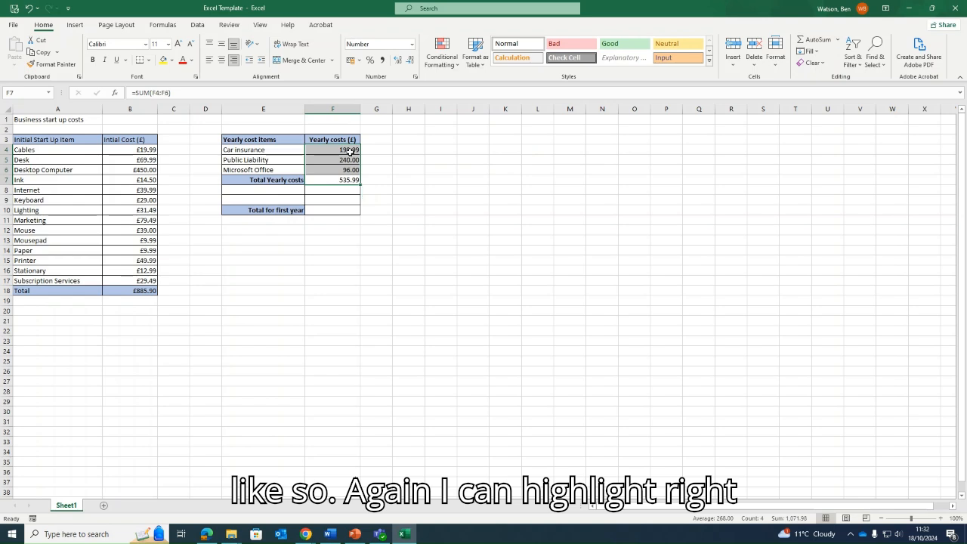
pyautogui.rightClick(352, 150)
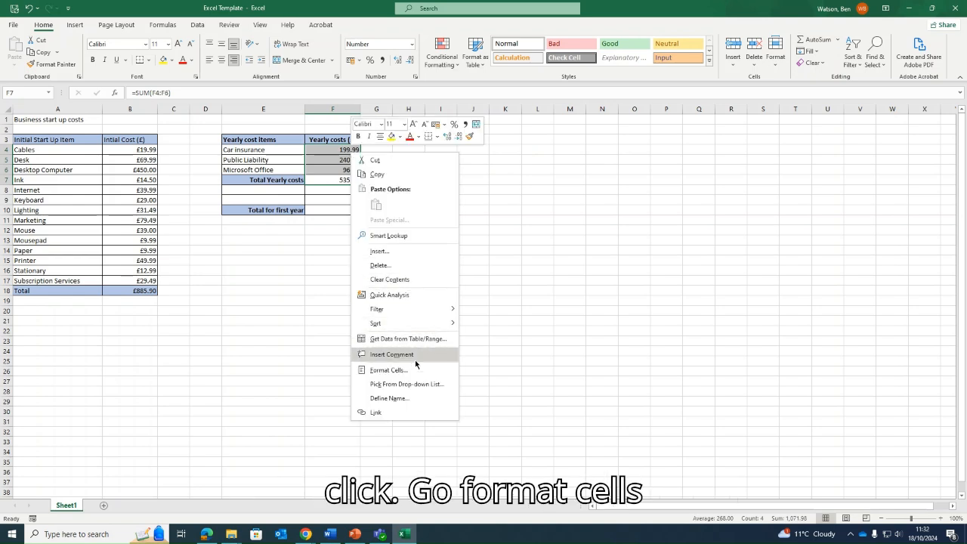
pyautogui.click(419, 370)
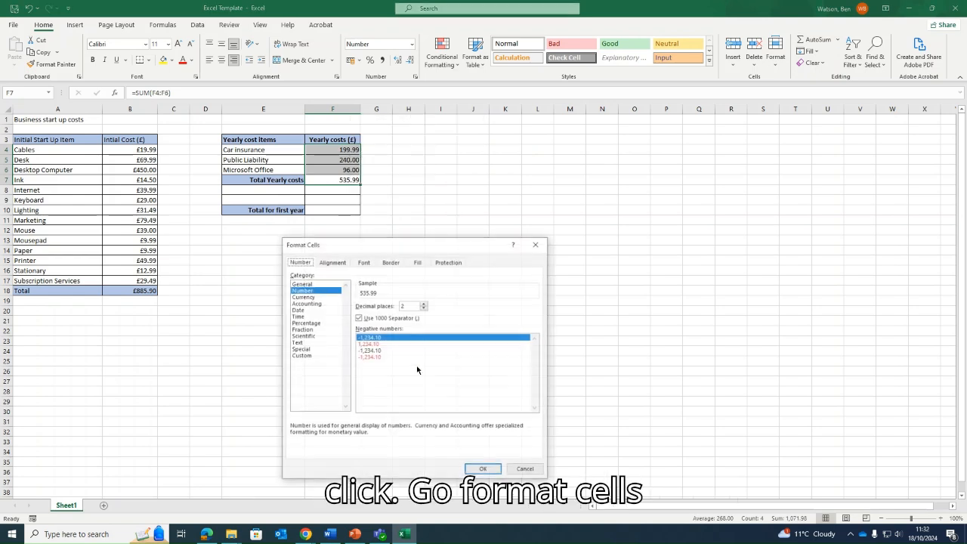
pyautogui.click(425, 304)
pyautogui.click(424, 308)
pyautogui.click(302, 297)
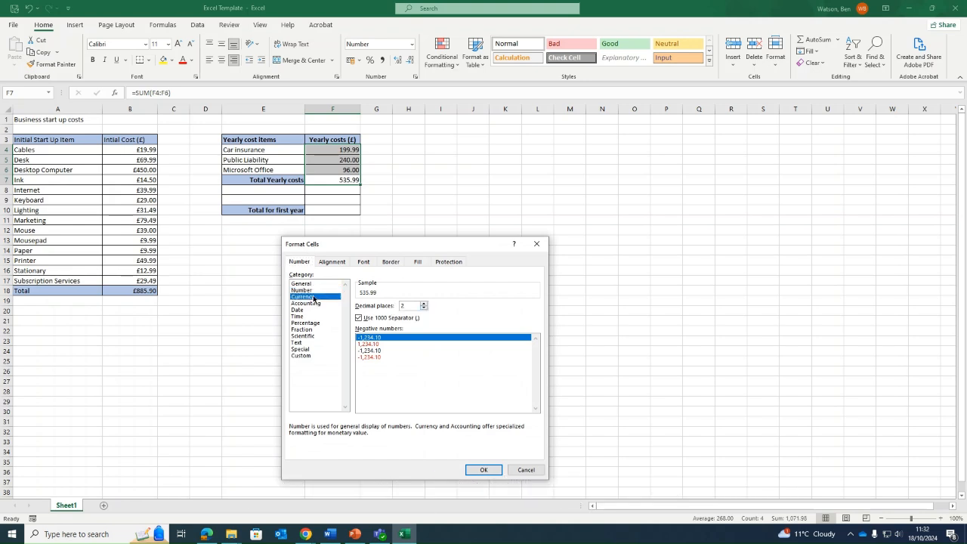
pyautogui.click(408, 318)
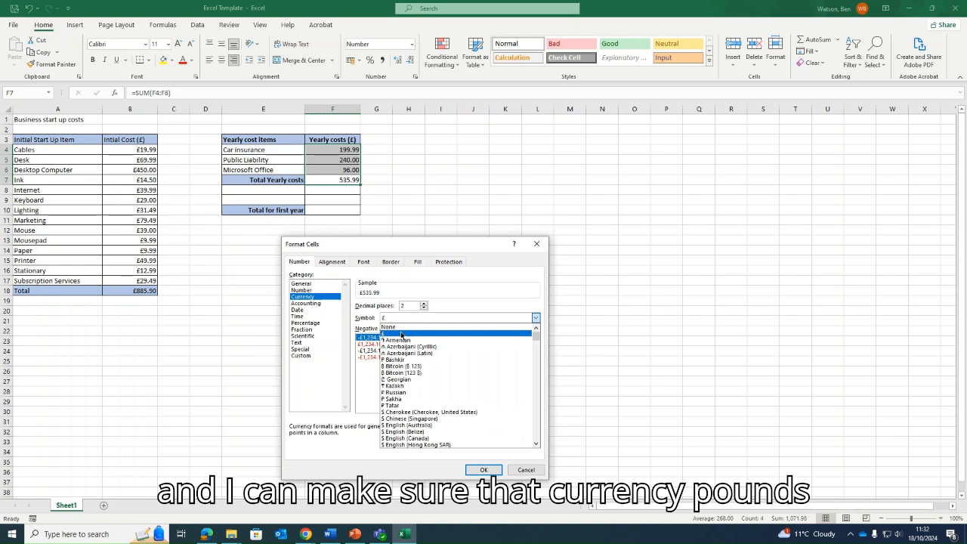
pyautogui.click(401, 335)
pyautogui.click(485, 470)
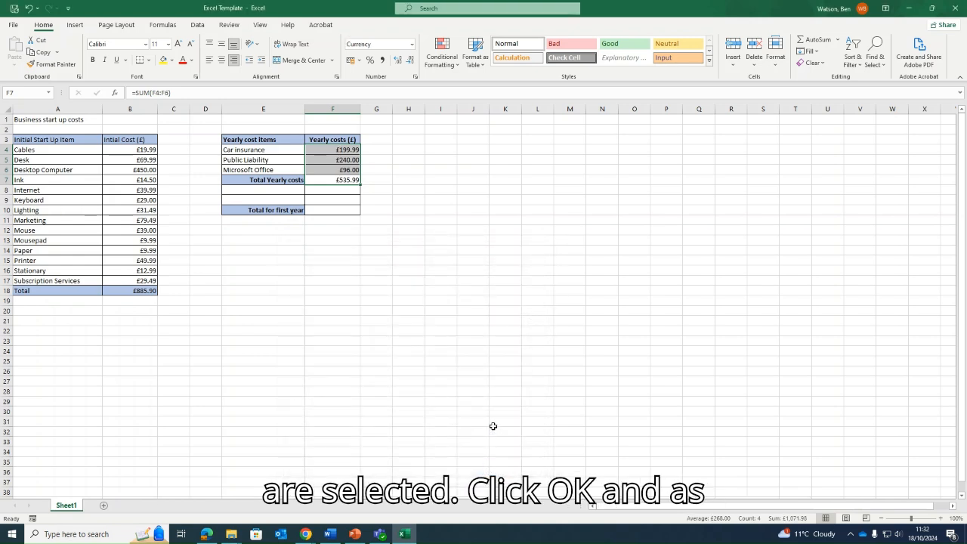
pyautogui.click(474, 300)
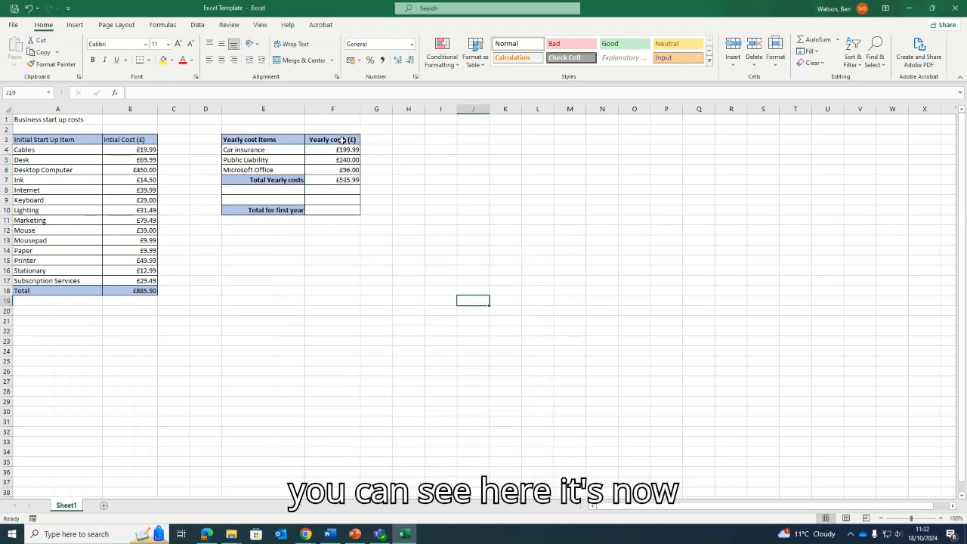
pyautogui.click(350, 180)
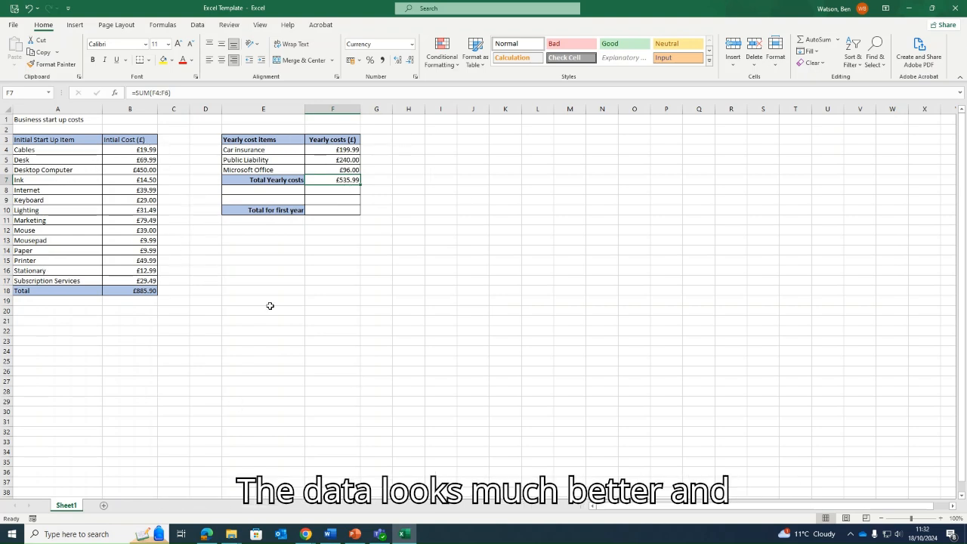
pyautogui.click(294, 292)
pyautogui.click(326, 292)
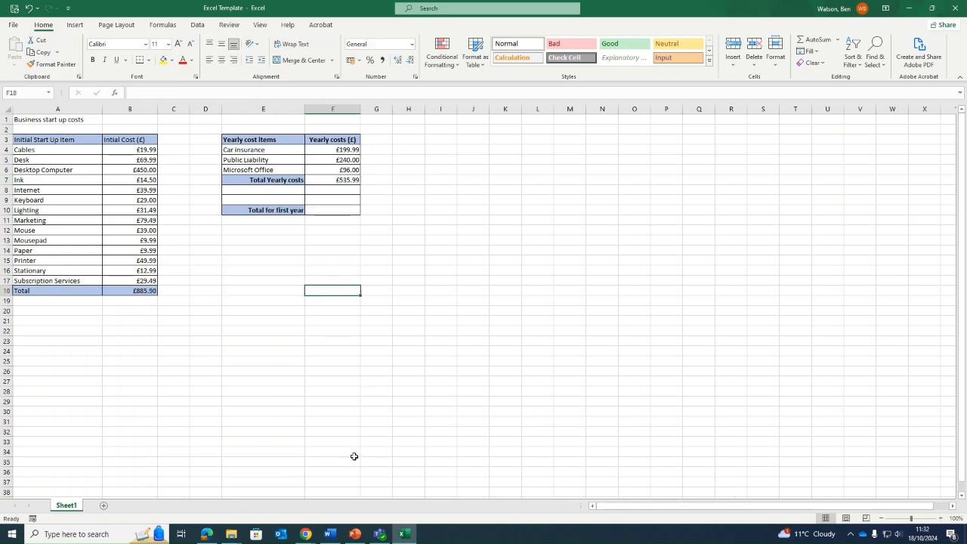
pyautogui.click(305, 534)
pyautogui.click(266, 494)
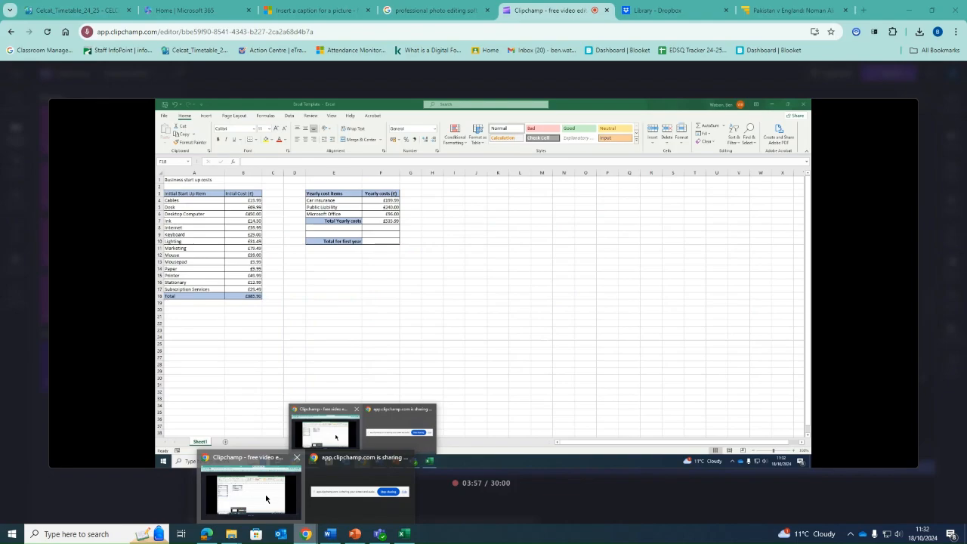
pyautogui.click(483, 469)
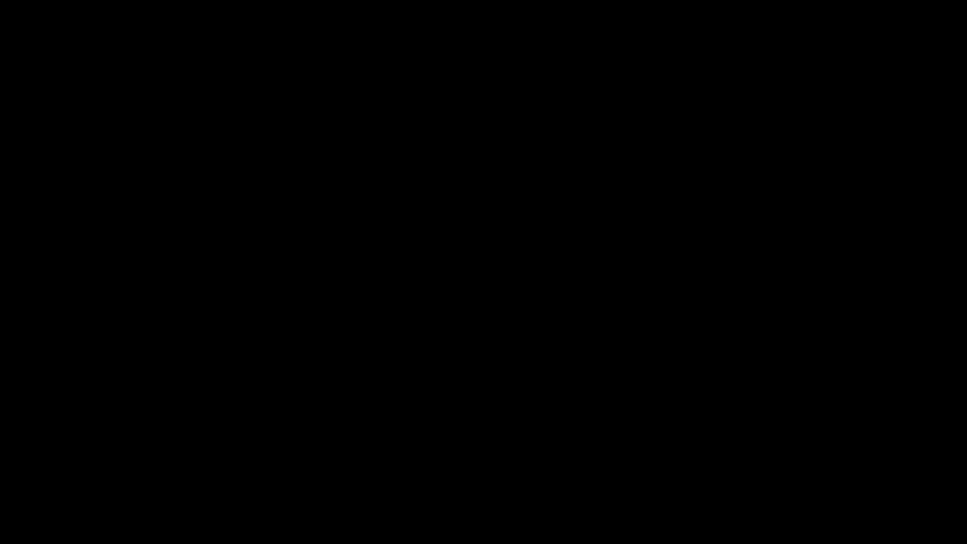